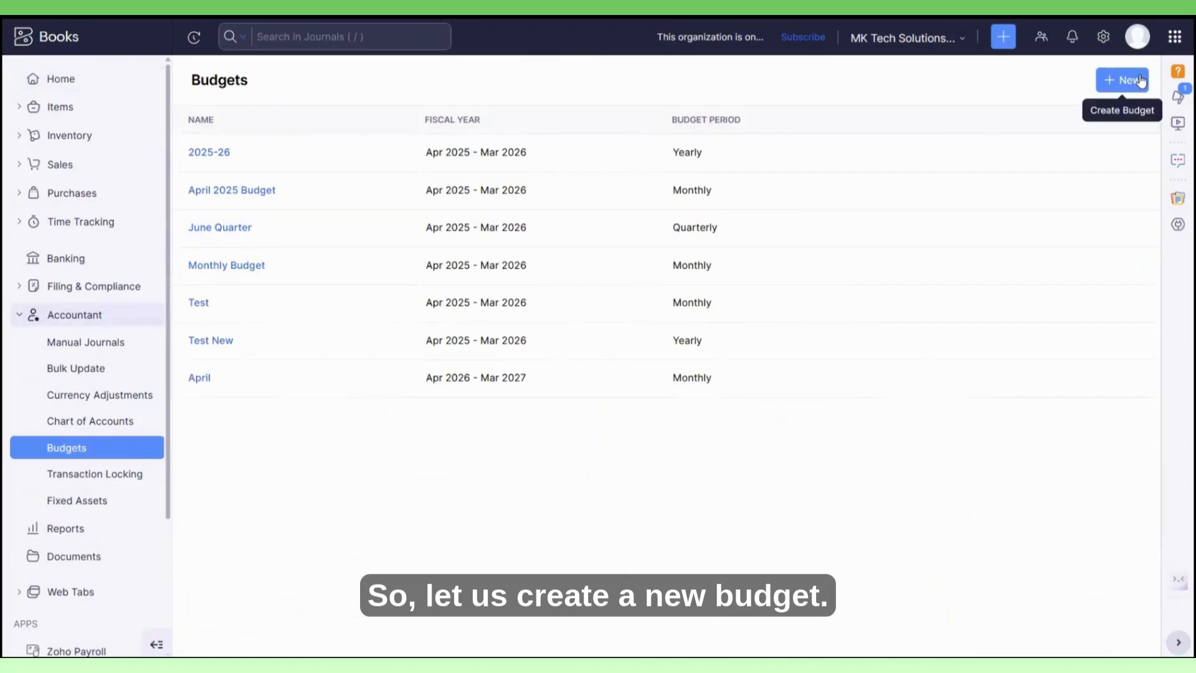
Start a new budget and name it "FY 2025-26 Budget".
{"action": "left_click", "coordinate": [1140, 80]}
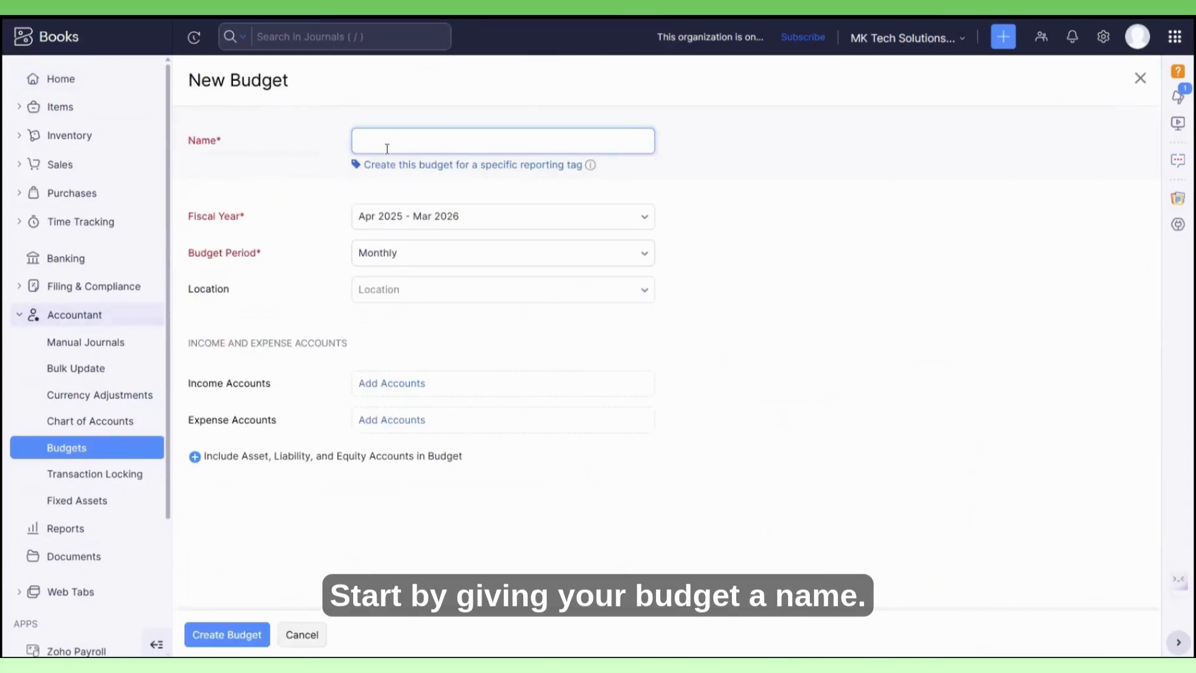
{"action": "type", "text": "FY "}
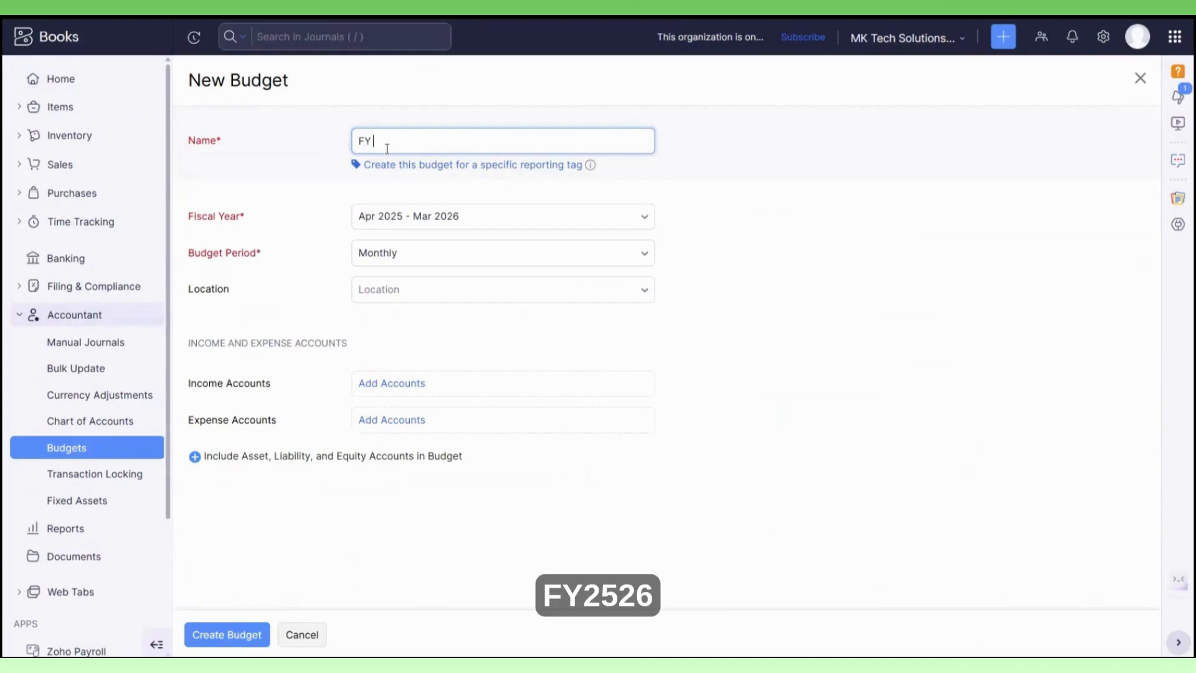
{"action": "type", "text": "2025-26 Budget"}
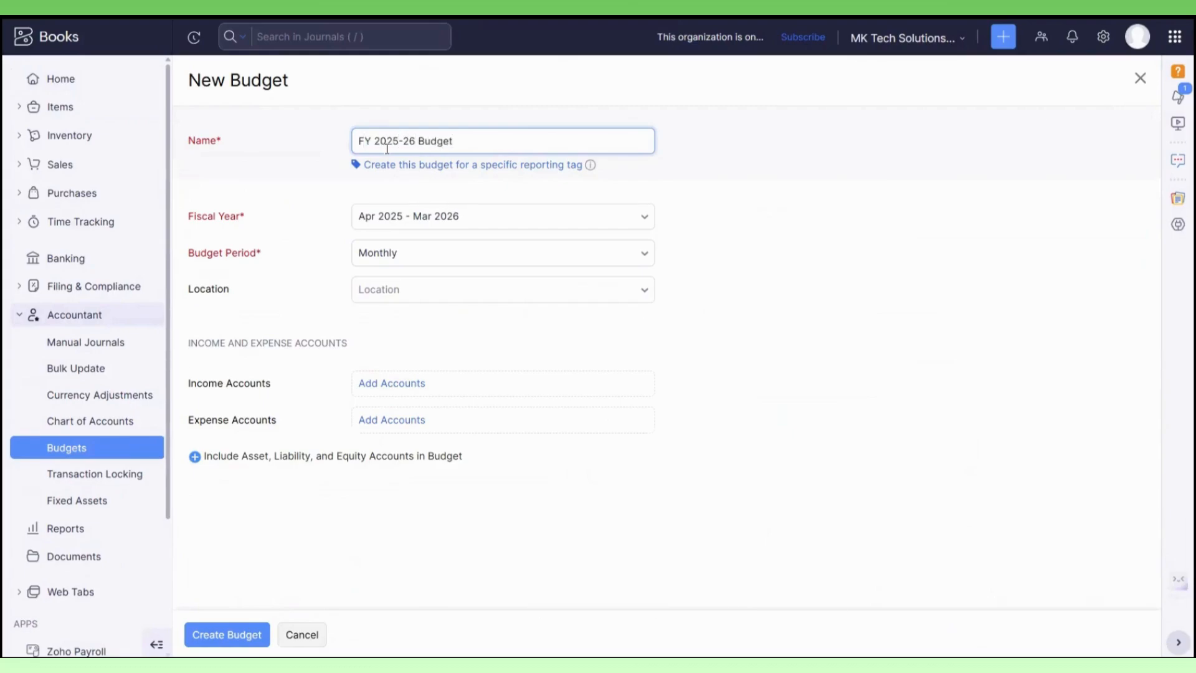
Set the budget's fiscal year to Apr 2025 - Mar 2026 and its period to Yearly, leaving the location unselected.
{"action": "left_click", "coordinate": [538, 217]}
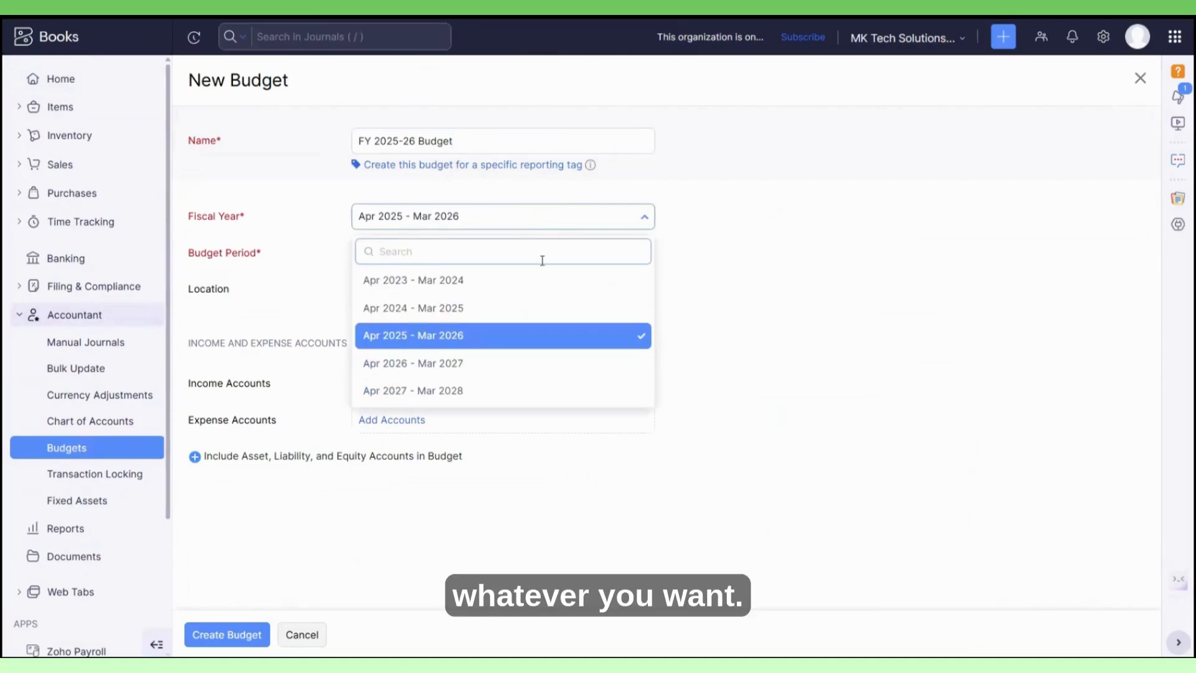
{"action": "left_click", "coordinate": [532, 340]}
{"action": "left_click", "coordinate": [508, 263]}
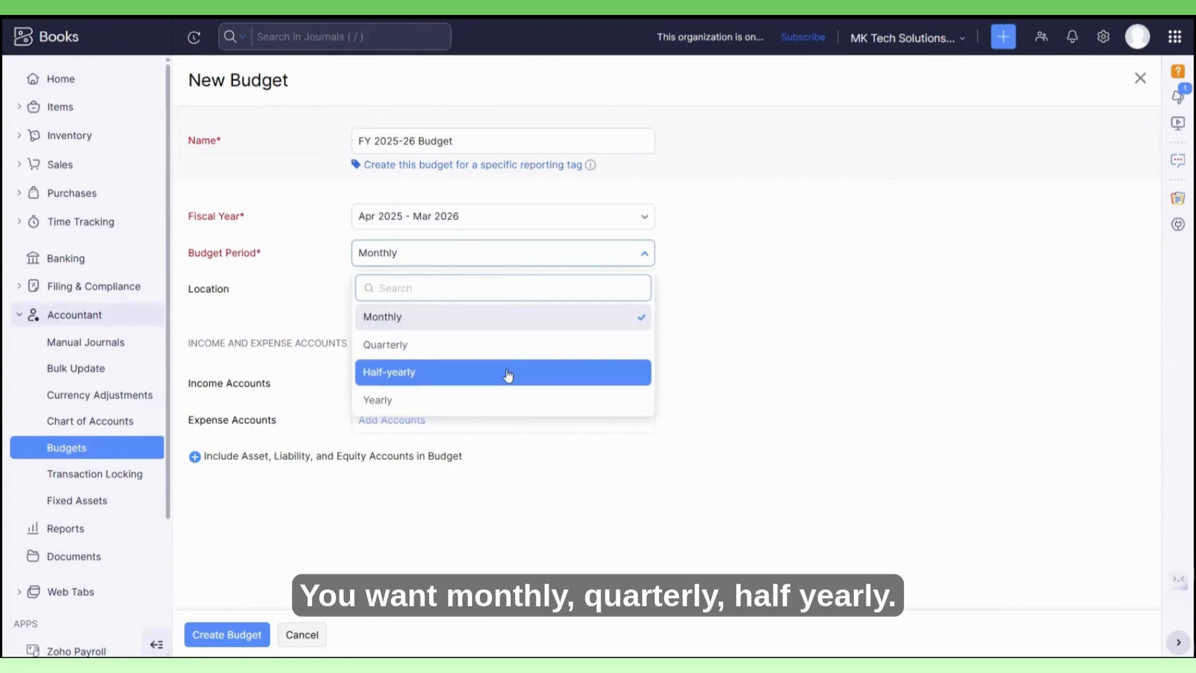
{"action": "left_click", "coordinate": [506, 399]}
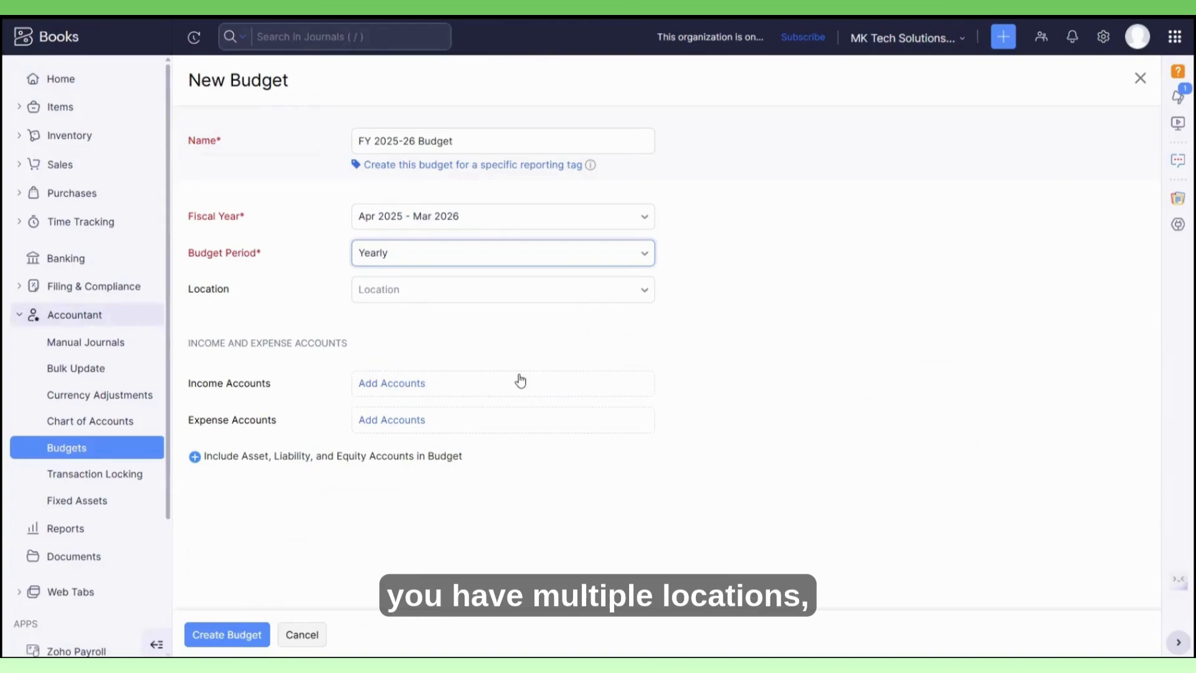
{"action": "left_click", "coordinate": [499, 296]}
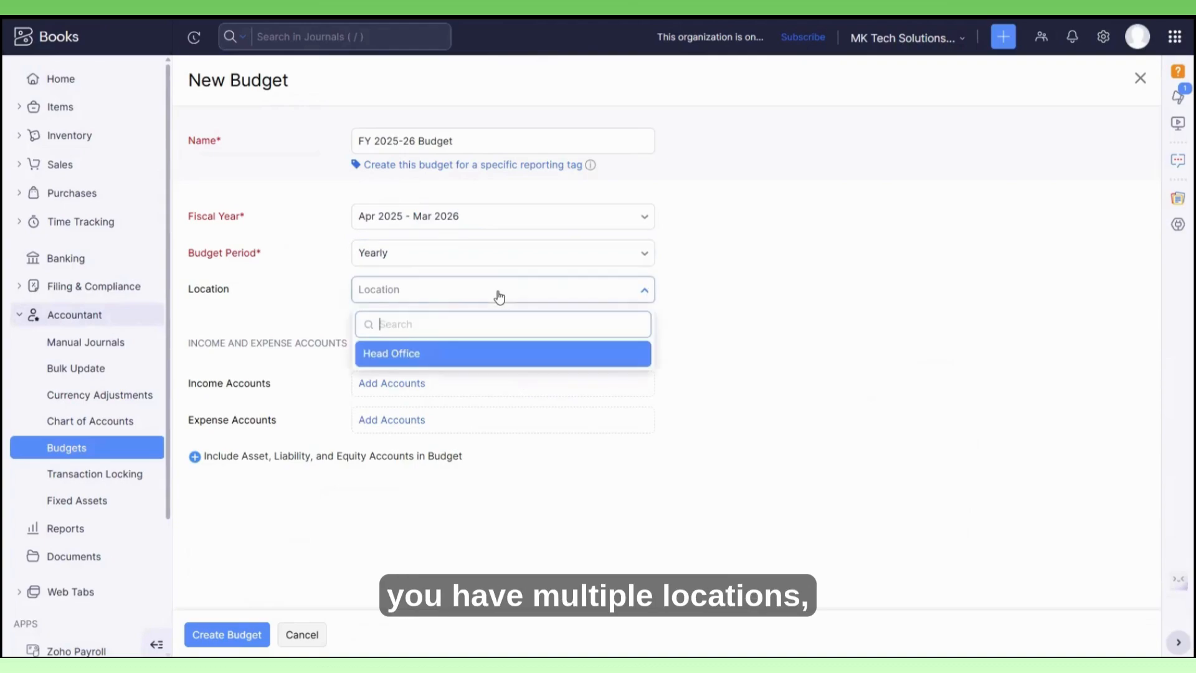
{"action": "left_click", "coordinate": [500, 297]}
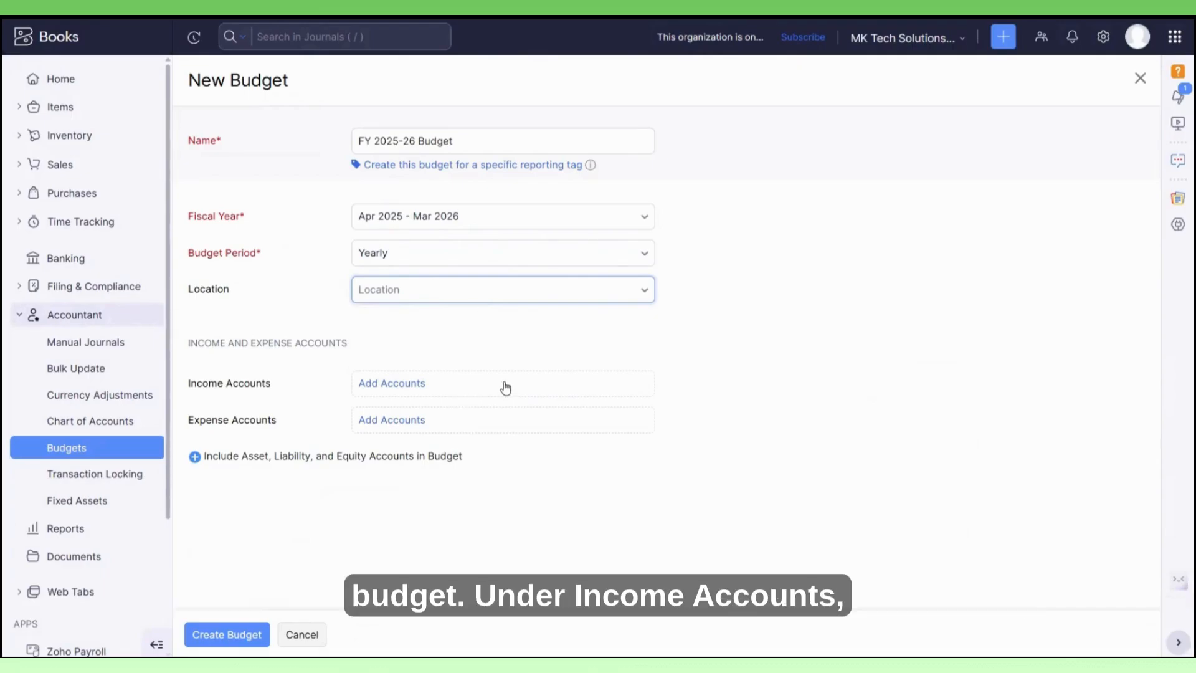
Add Sales as the budget's income account.
{"action": "left_click", "coordinate": [411, 386]}
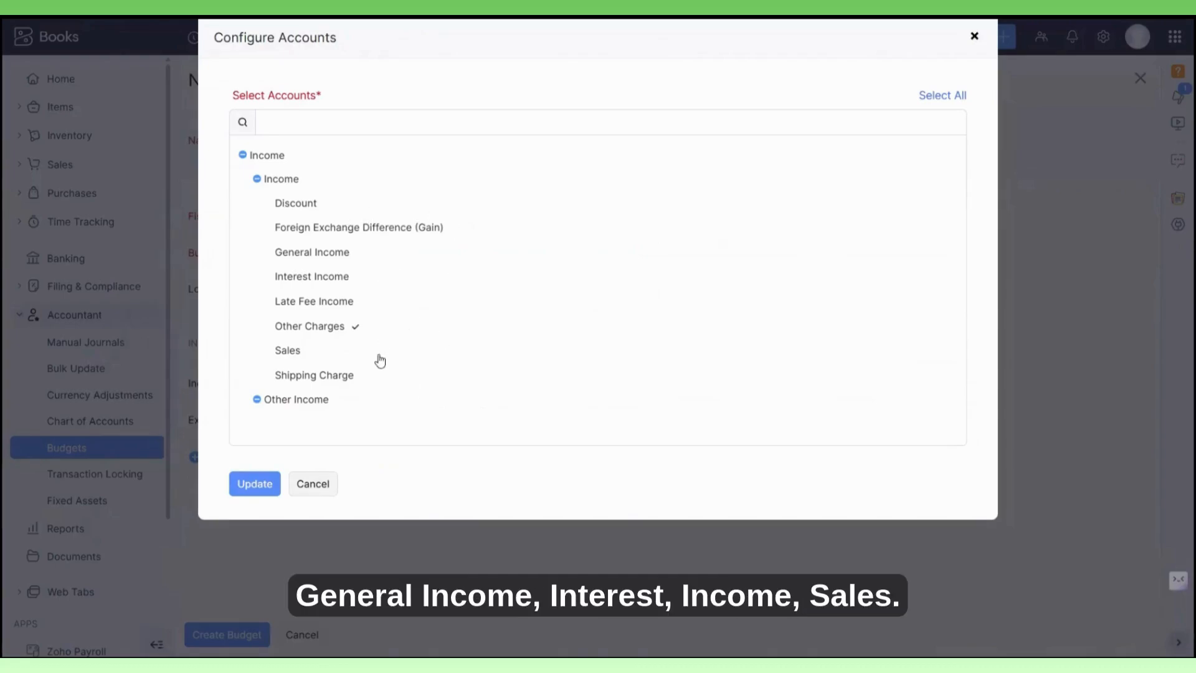
{"action": "left_click", "coordinate": [302, 353]}
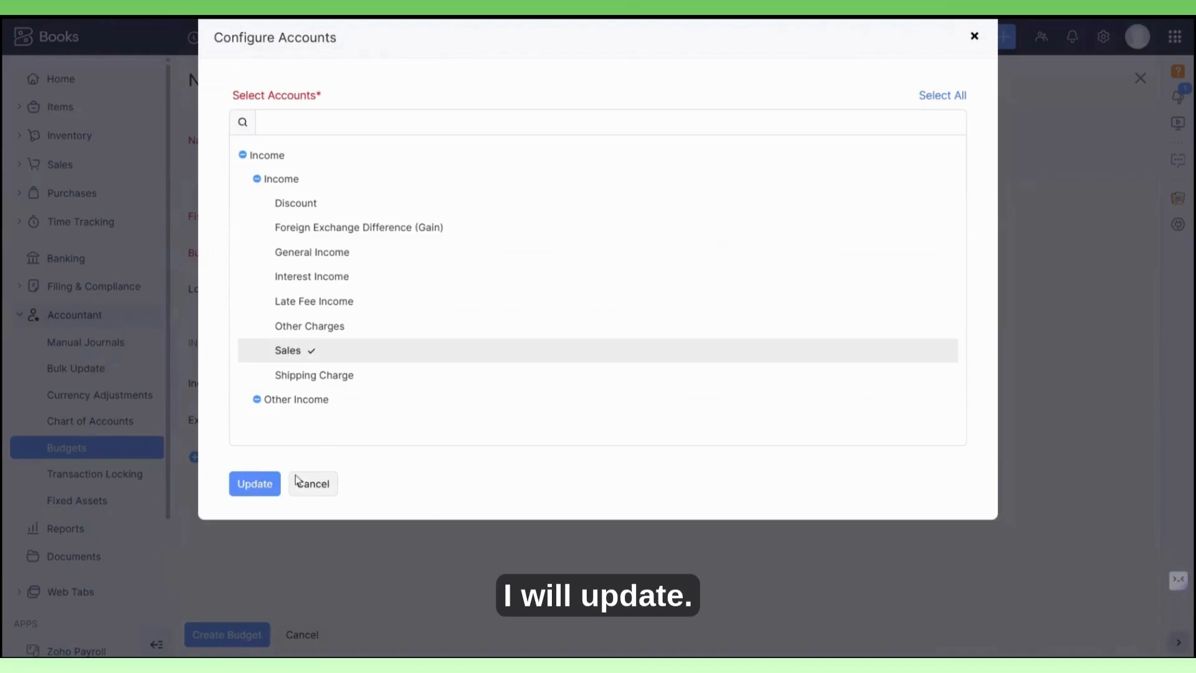
{"action": "left_click", "coordinate": [255, 484]}
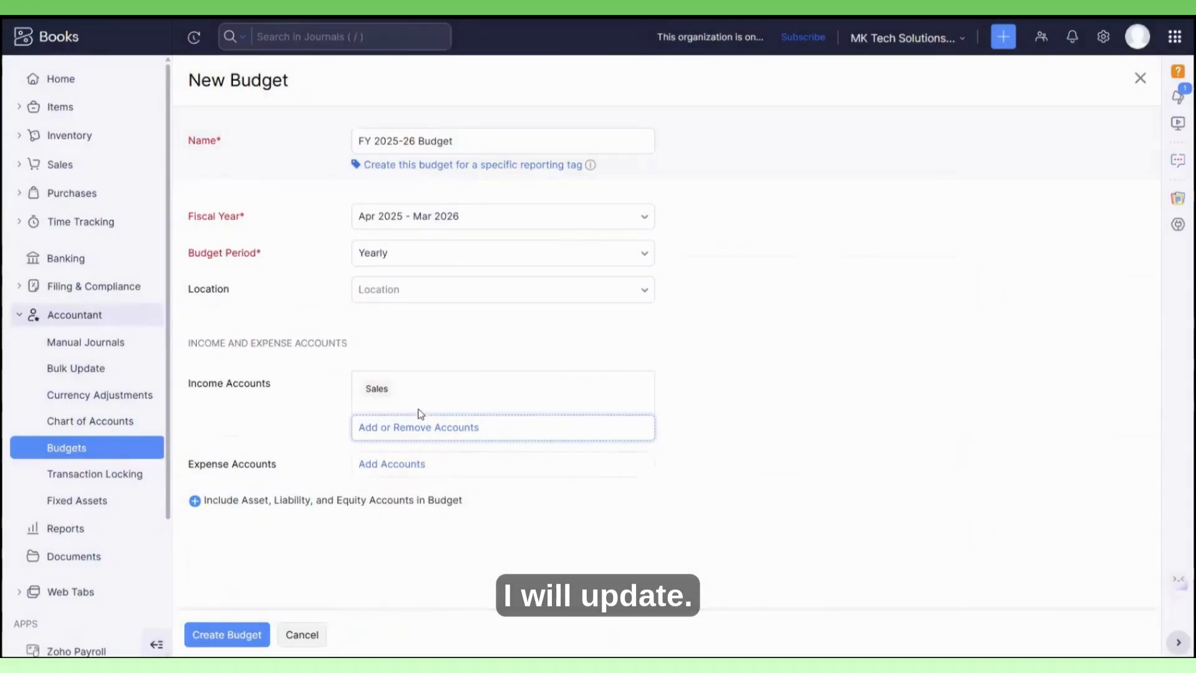
Add Advertising And Marketing and Printing and Stationery as expense accounts, and create the budget.
{"action": "left_click", "coordinate": [398, 467]}
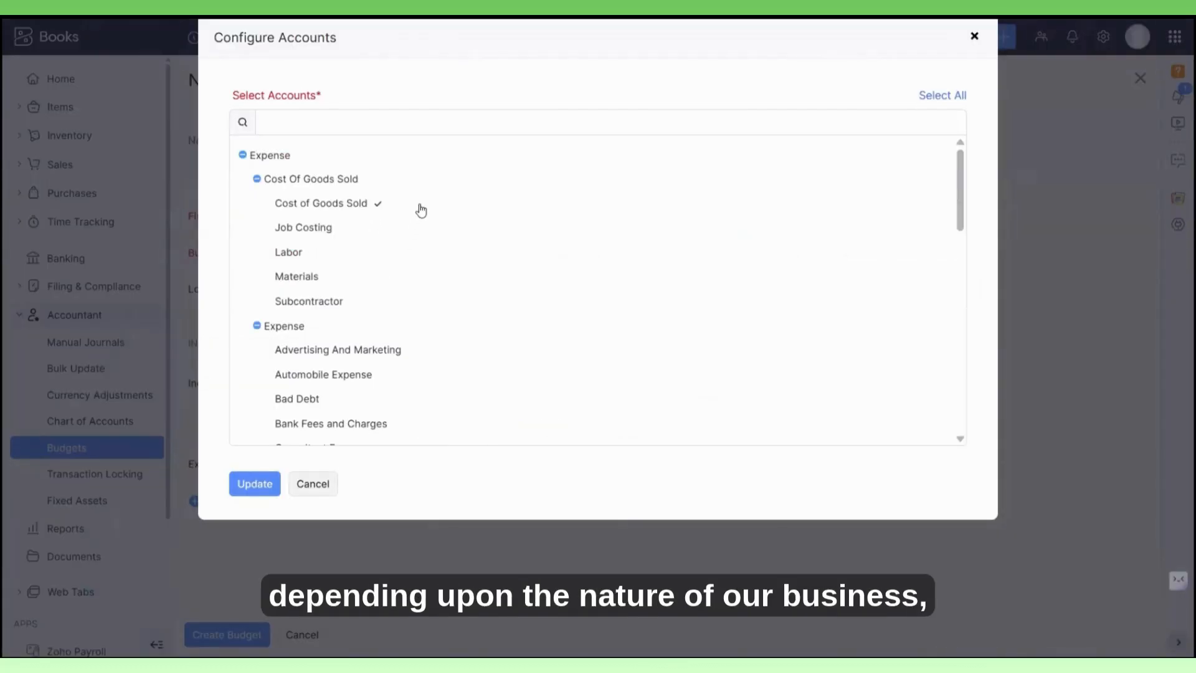
{"action": "scroll", "coordinate": [416, 227], "scroll_direction": "down", "scroll_amount": 3}
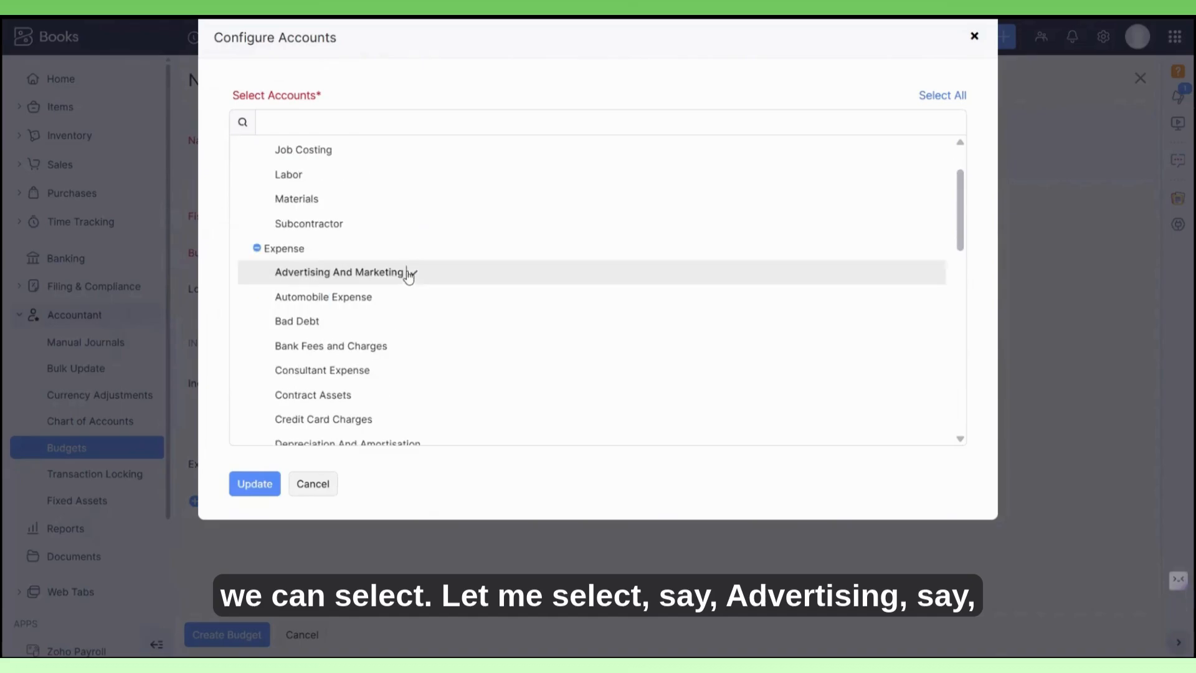
{"action": "left_click", "coordinate": [409, 276]}
{"action": "scroll", "coordinate": [505, 326], "scroll_direction": "down", "scroll_amount": 8}
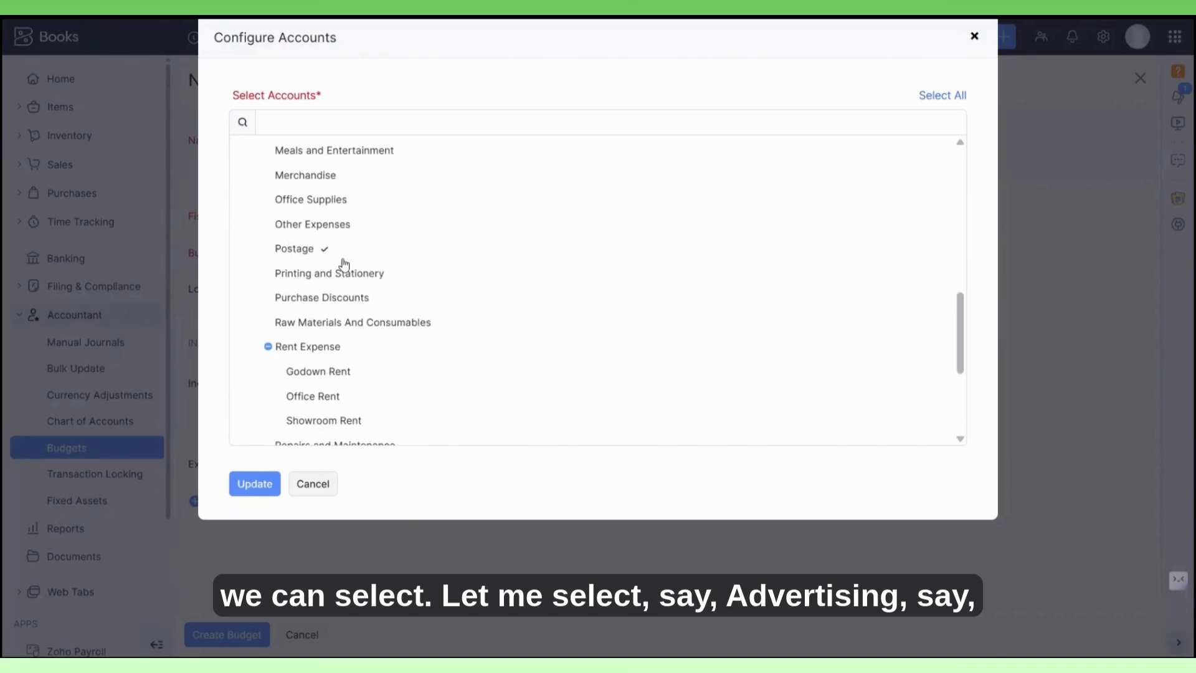
{"action": "left_click", "coordinate": [343, 269]}
{"action": "left_click", "coordinate": [251, 485]}
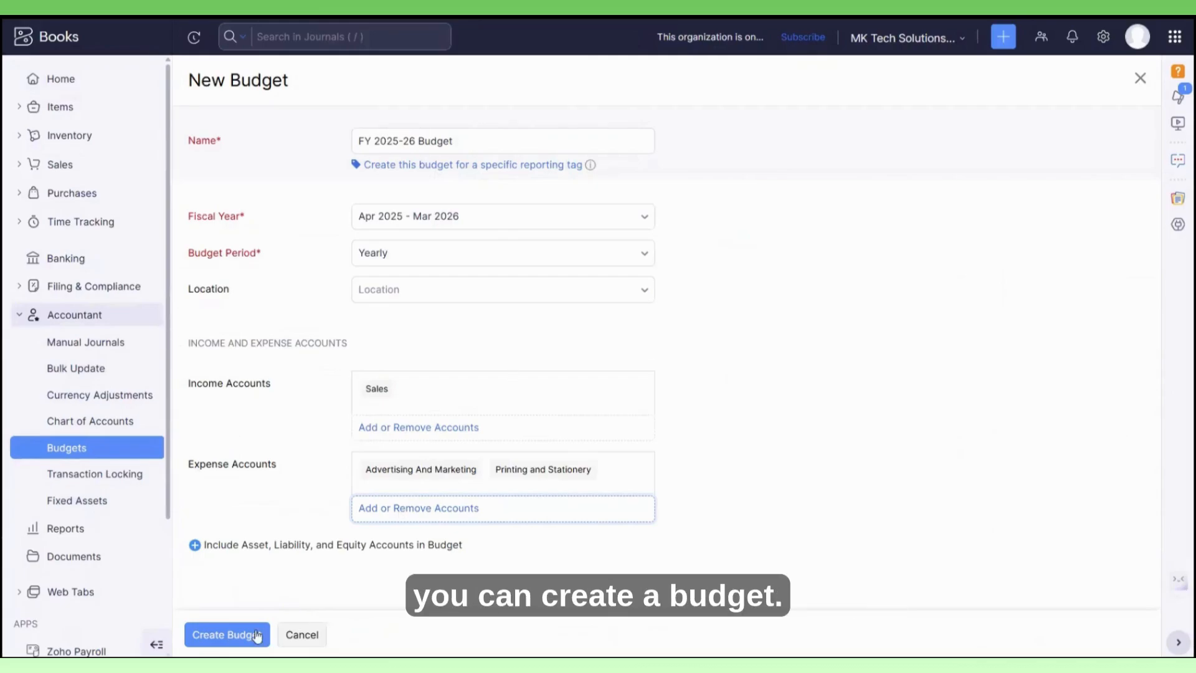
{"action": "left_click", "coordinate": [226, 634]}
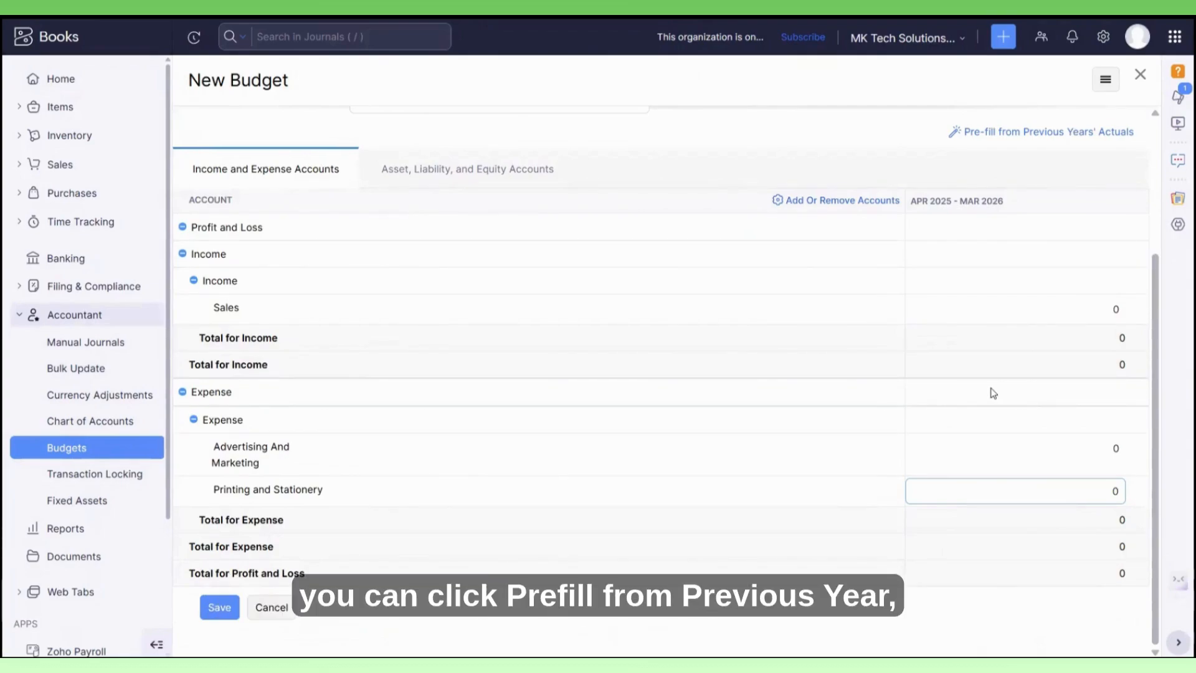
{"action": "left_click", "coordinate": [1055, 133]}
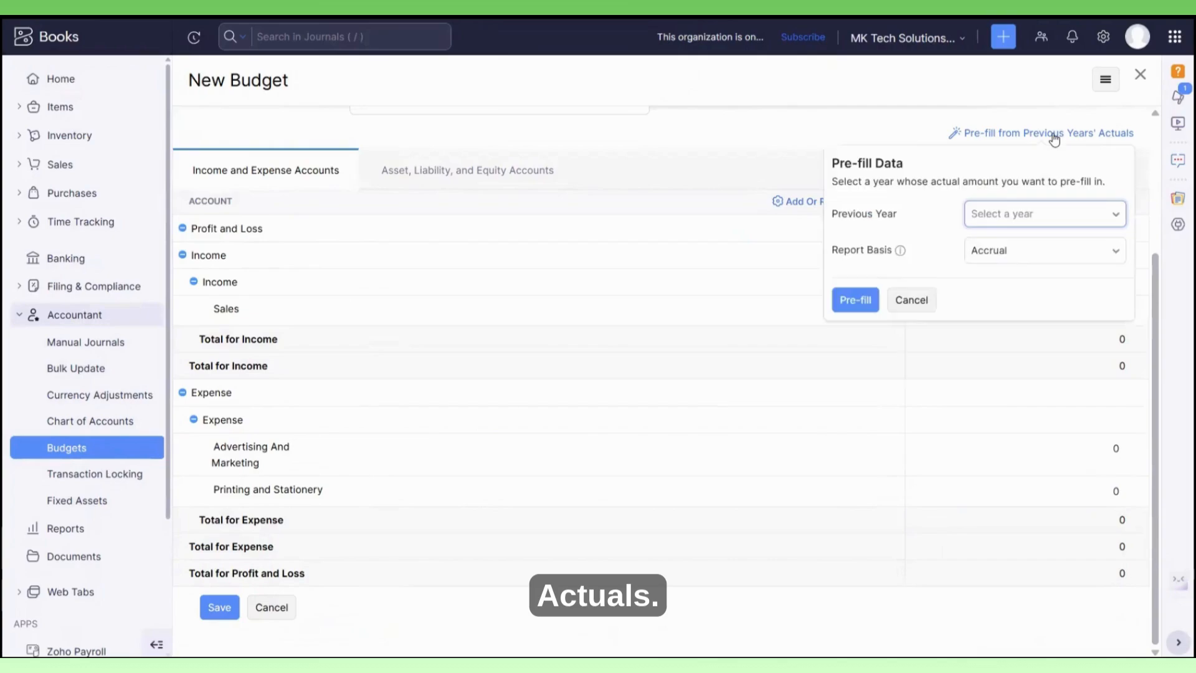
{"action": "left_click", "coordinate": [1043, 224]}
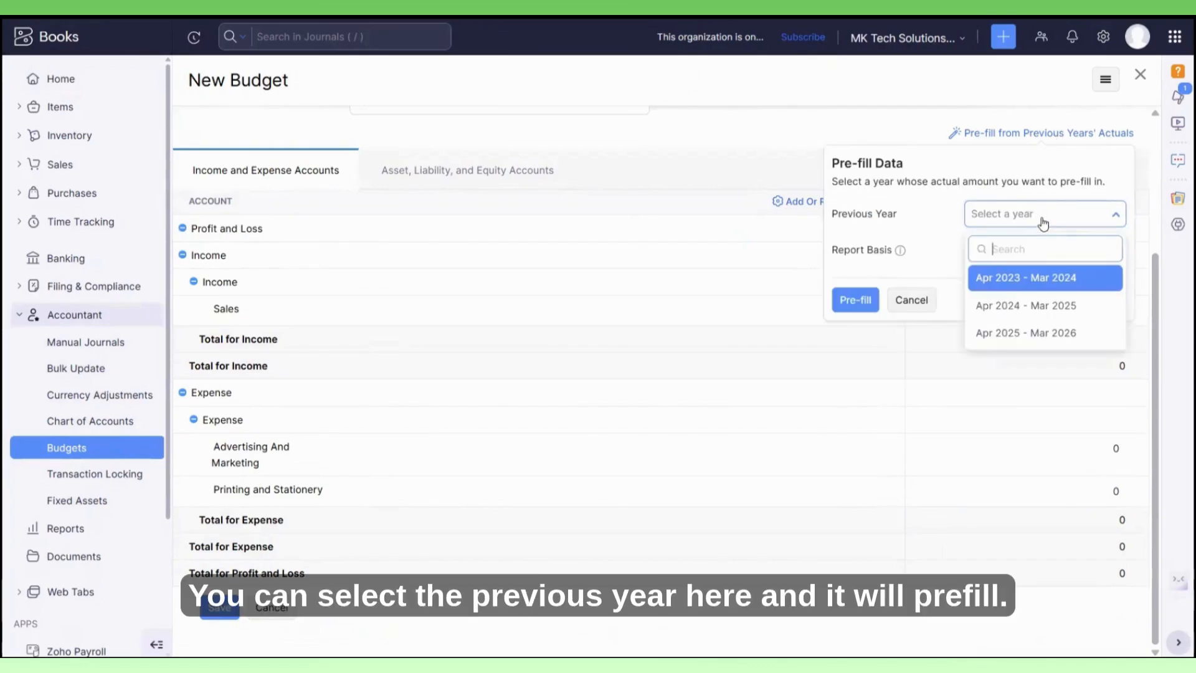
{"action": "left_click", "coordinate": [1043, 224]}
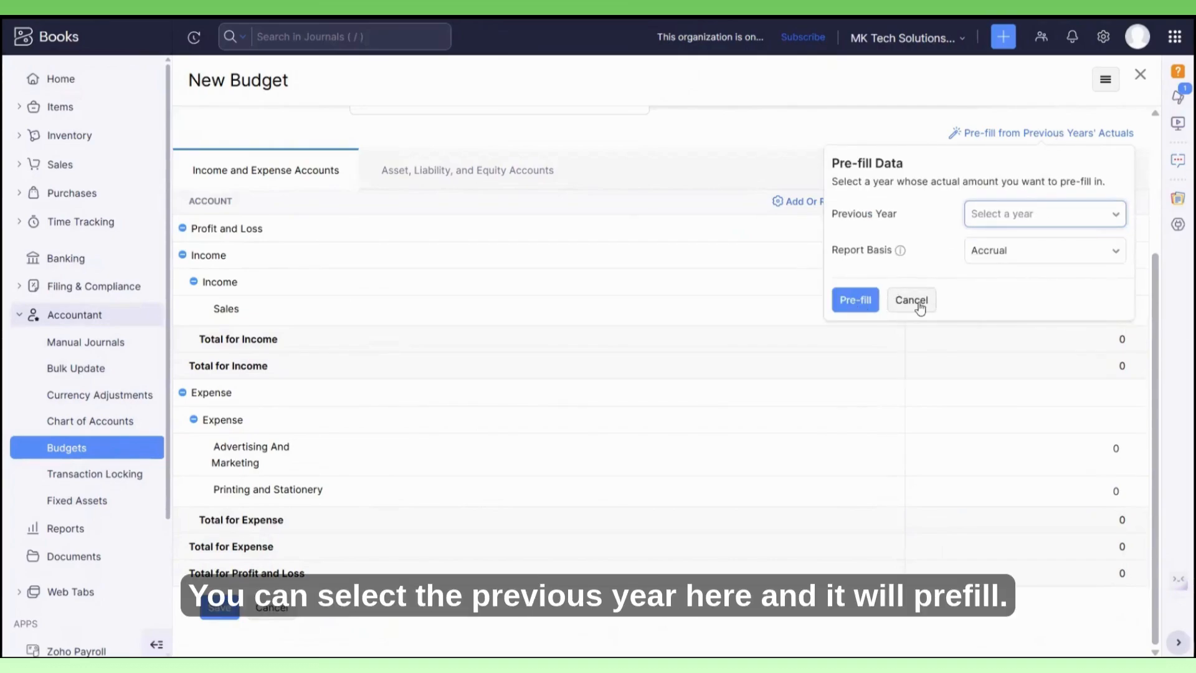
{"action": "left_click", "coordinate": [911, 300]}
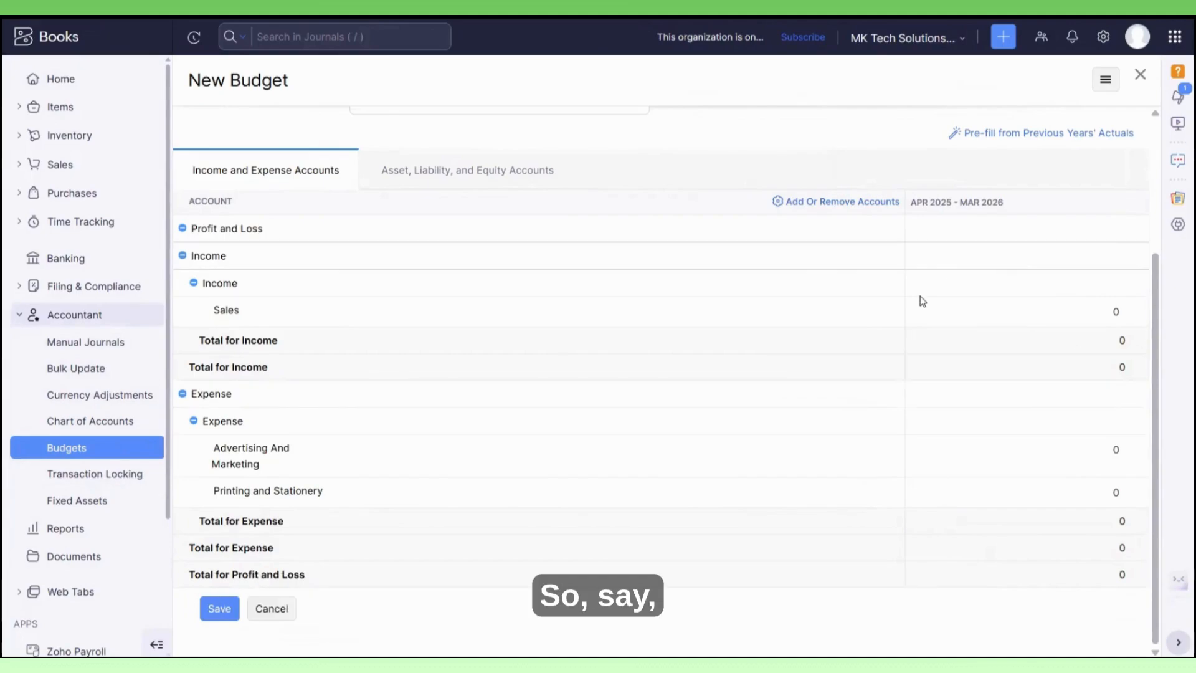
Enter budget amounts of 2000000 for Sales, 500000 for Advertising And Marketing and 100000 for Printing and Stationery, and save the budget.
{"action": "left_click", "coordinate": [1021, 319]}
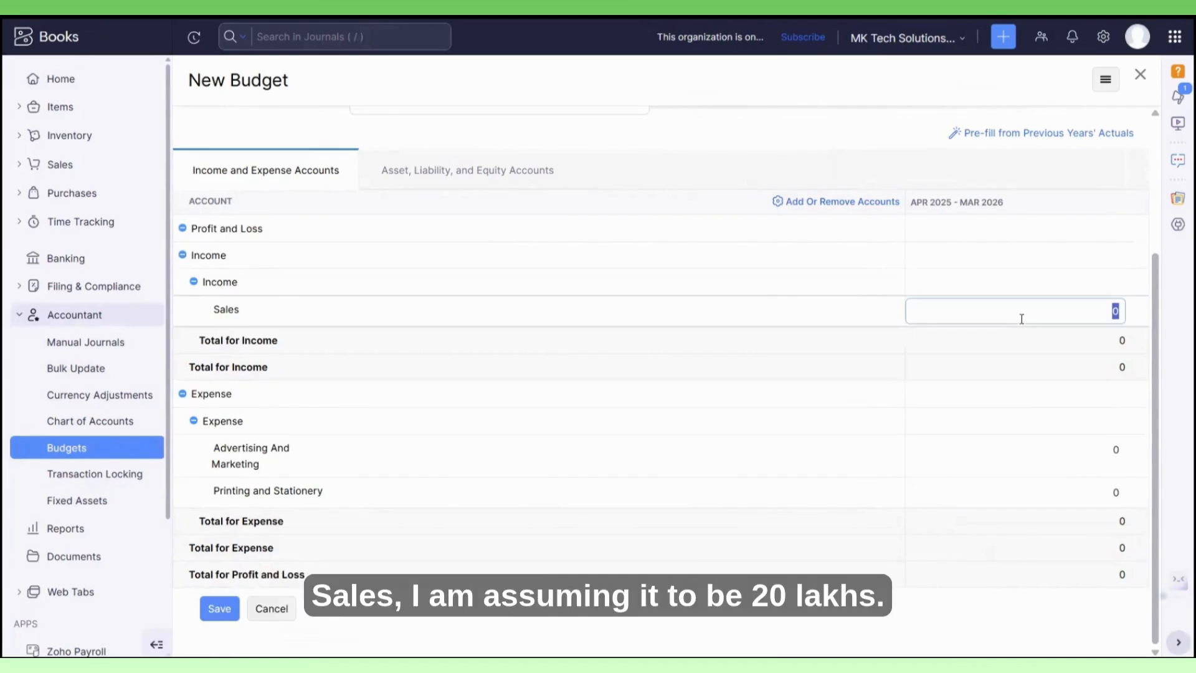
{"action": "type", "text": "2000000"}
{"action": "left_click", "coordinate": [1065, 450]}
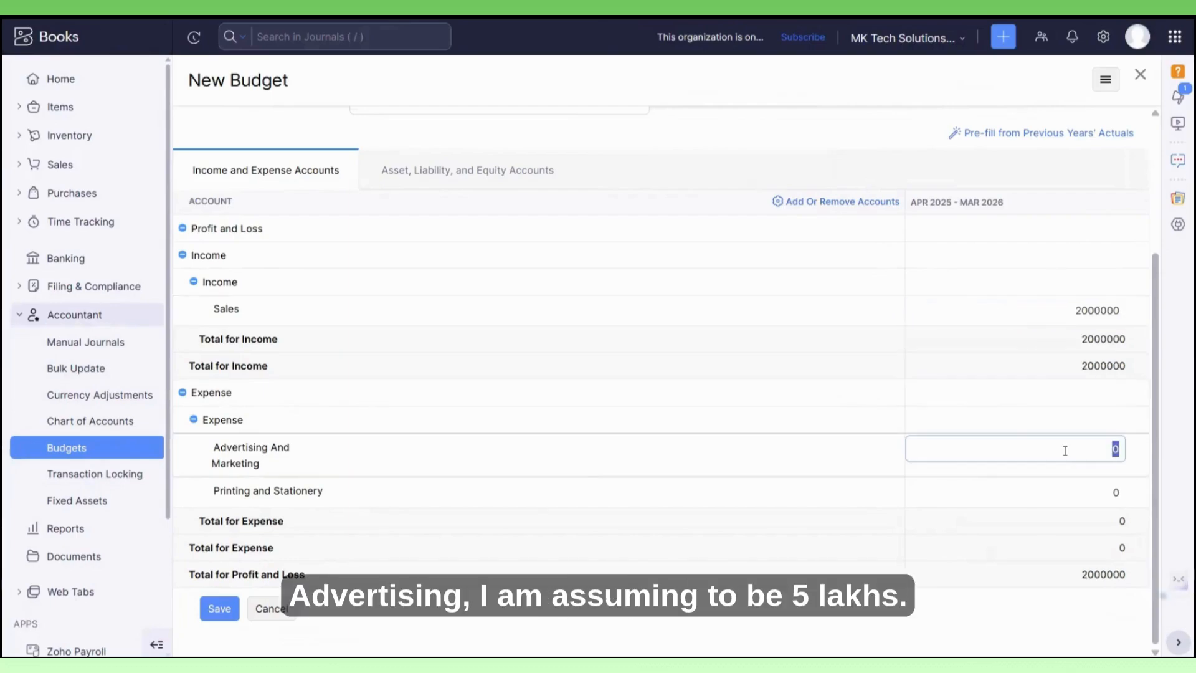
{"action": "type", "text": "500000"}
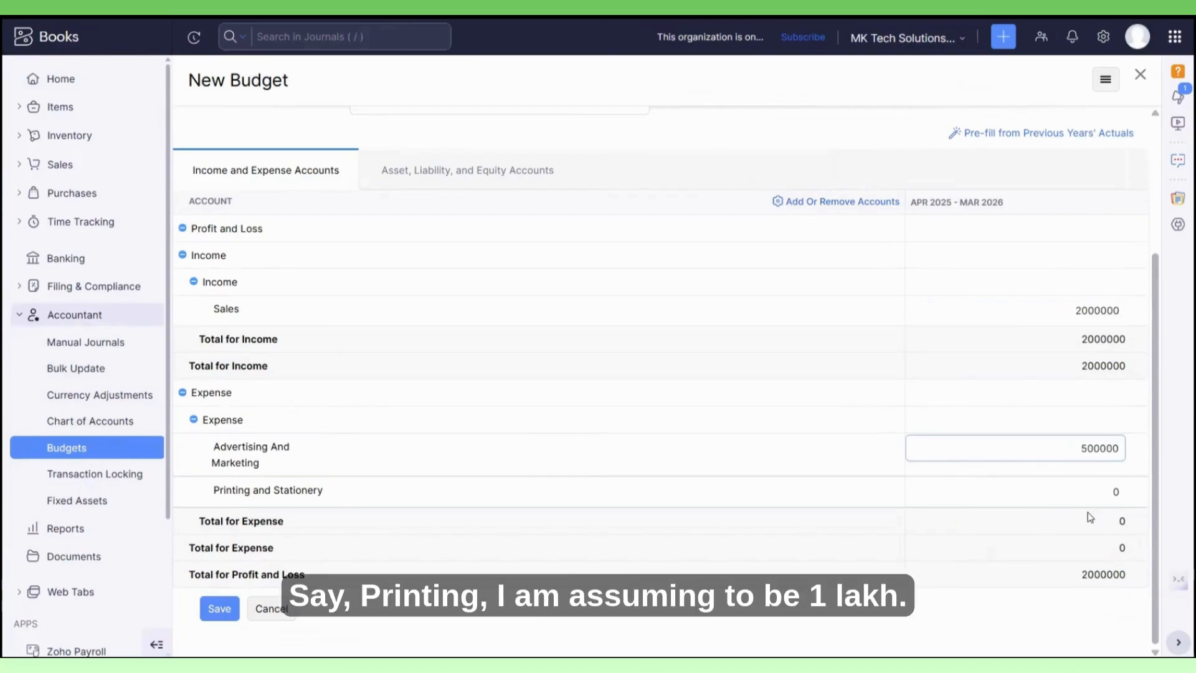
{"action": "left_click", "coordinate": [1098, 490]}
{"action": "type", "text": "100"}
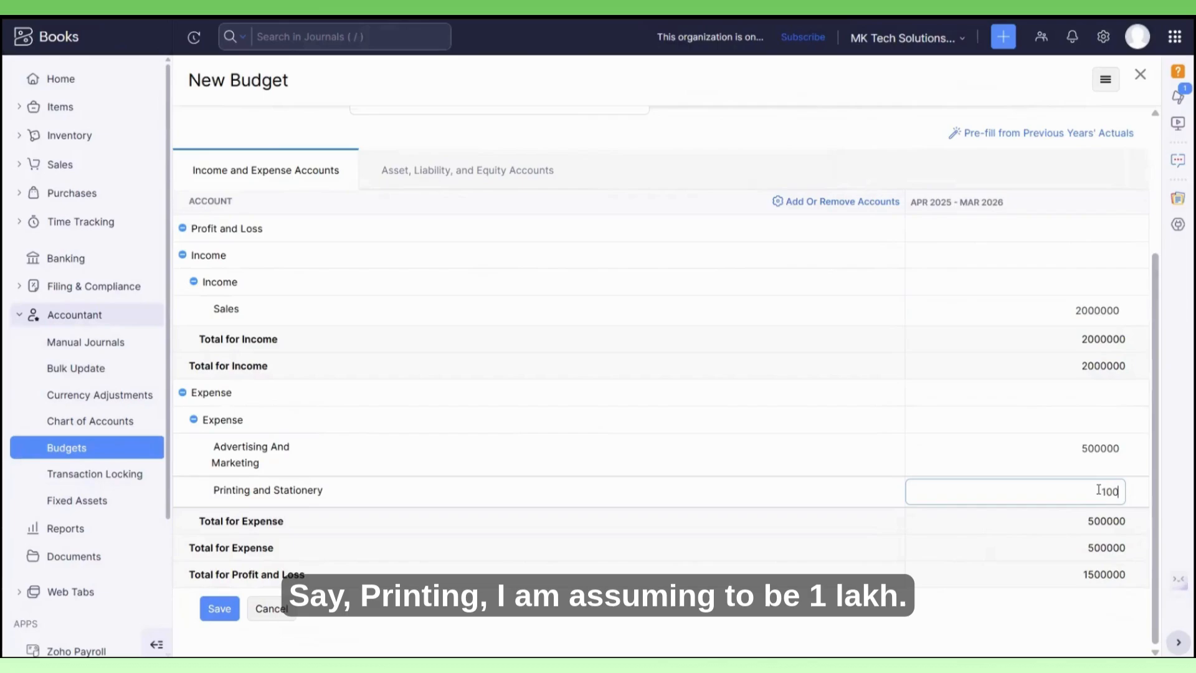
{"action": "type", "text": "000"}
{"action": "left_click", "coordinate": [1035, 577]}
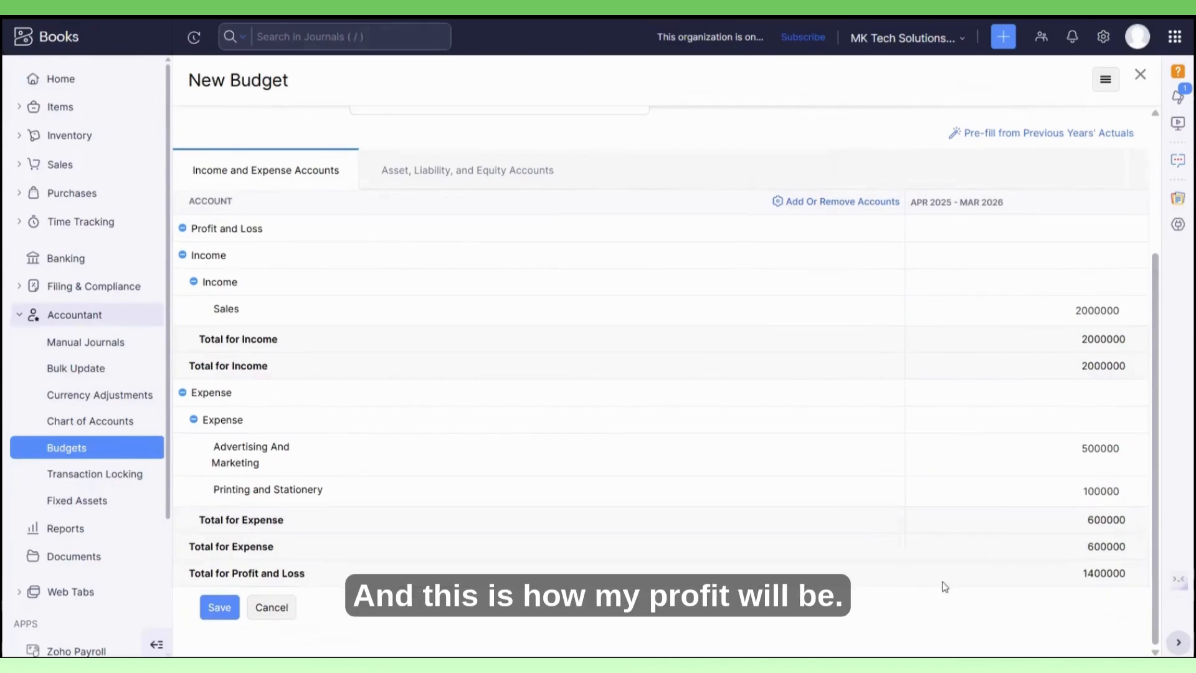
{"action": "left_click", "coordinate": [219, 609]}
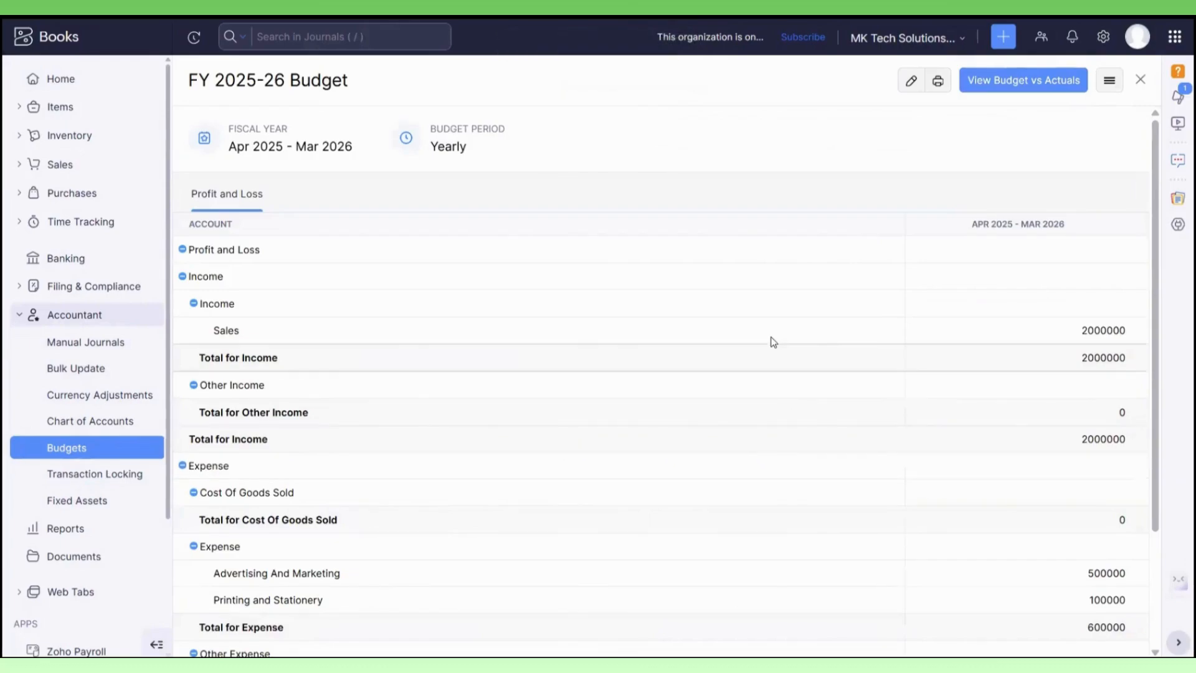
Open the Budget vs Actuals comparison for the saved budget and review the budgeted, actual and over-budget amounts for income, expenses and total profit.
{"action": "left_click", "coordinate": [1028, 83]}
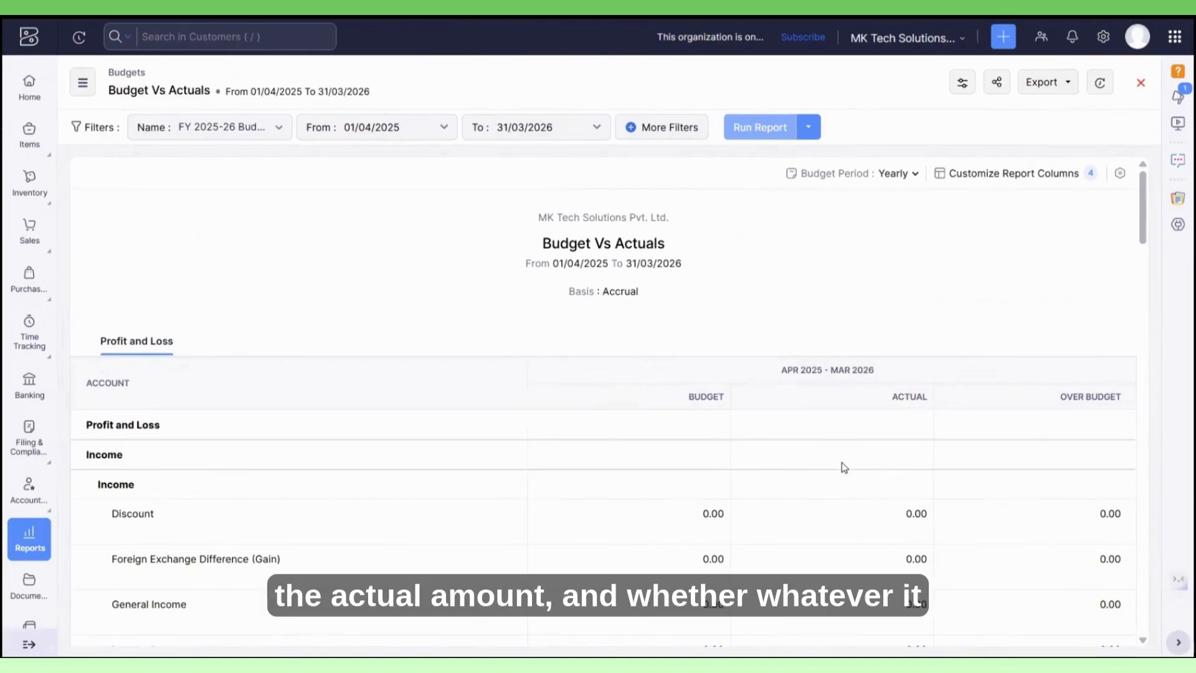
{"action": "scroll", "coordinate": [1056, 394], "scroll_direction": "down", "scroll_amount": 2}
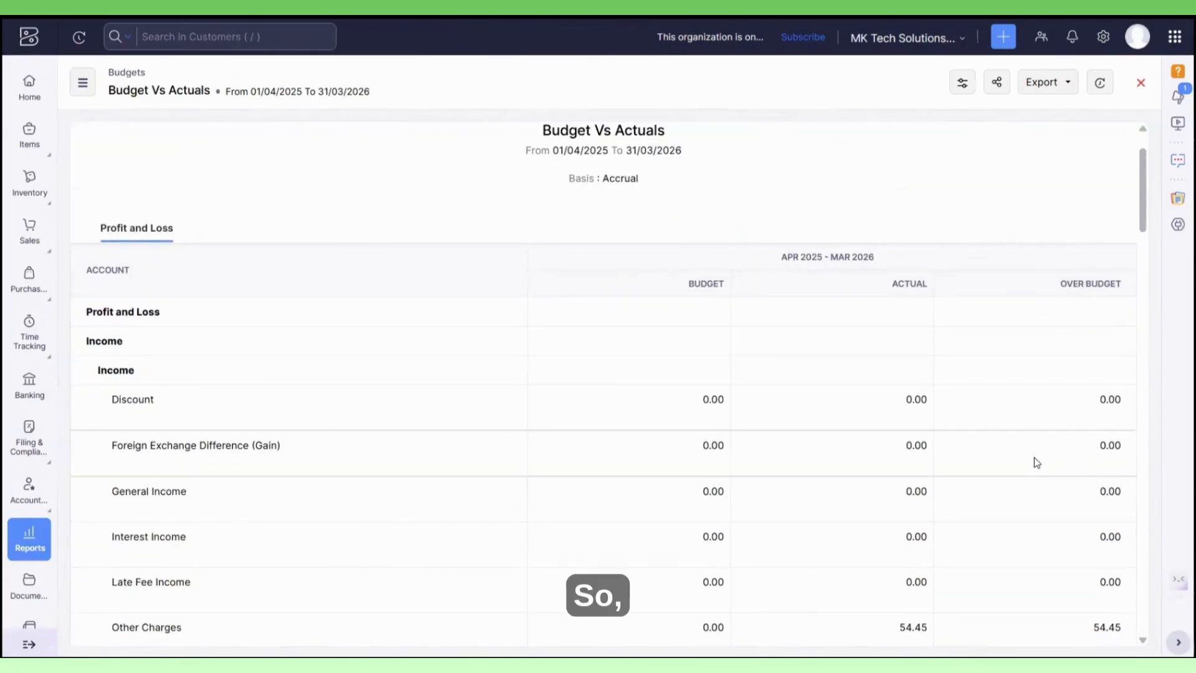
{"action": "scroll", "coordinate": [1008, 464], "scroll_direction": "down", "scroll_amount": 5}
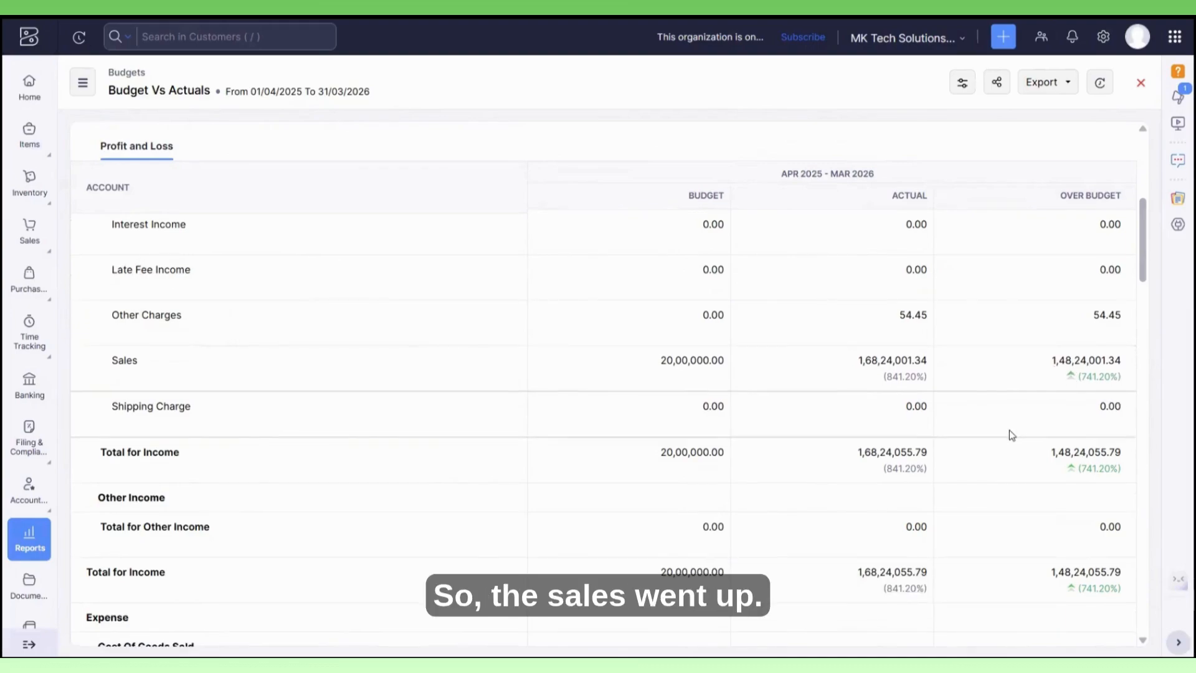
{"action": "scroll", "coordinate": [1047, 430], "scroll_direction": "down", "scroll_amount": 4}
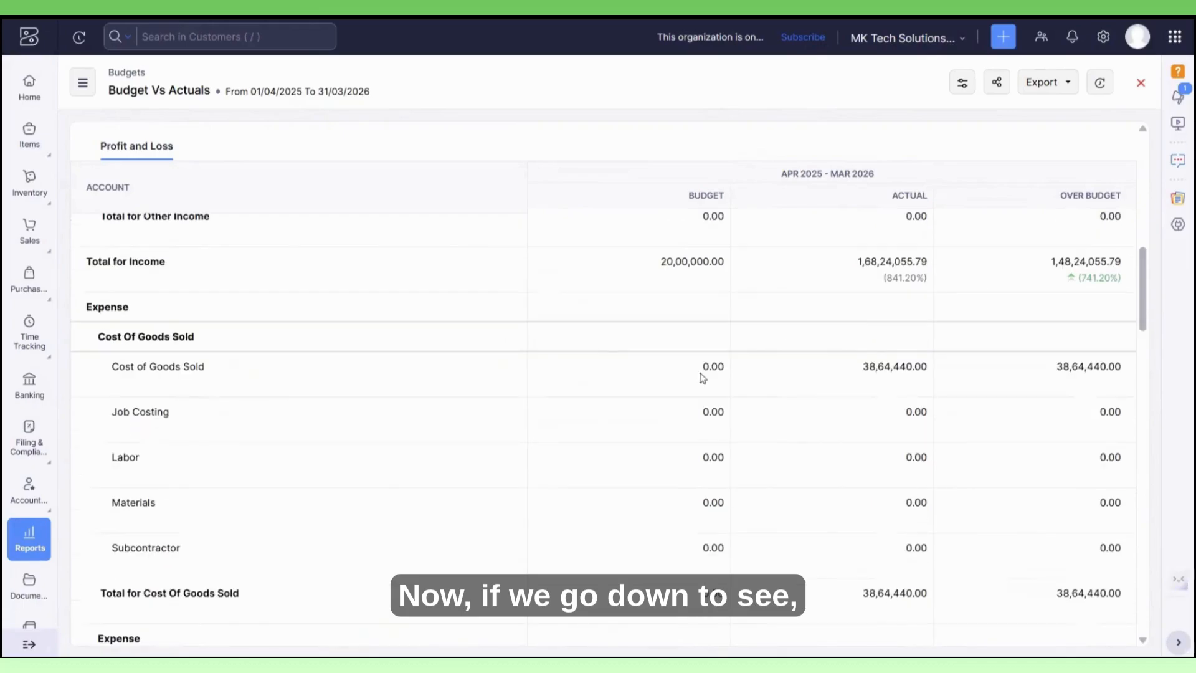
{"action": "scroll", "coordinate": [672, 403], "scroll_direction": "down", "scroll_amount": 4}
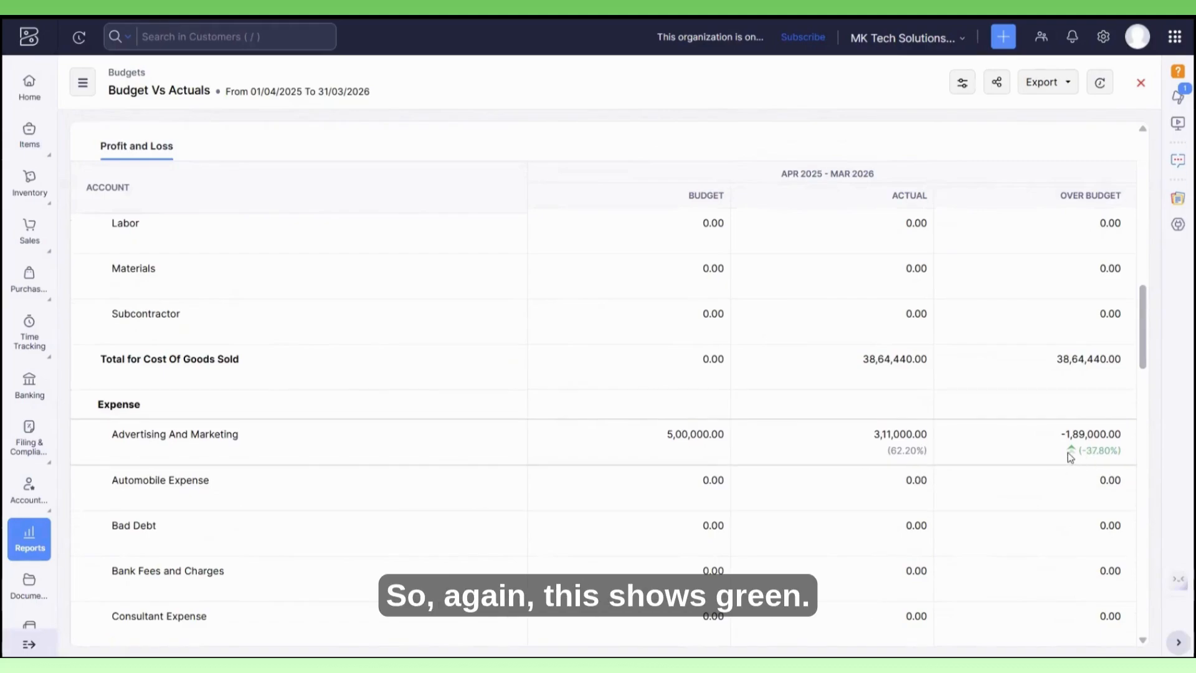
{"action": "scroll", "coordinate": [1062, 454], "scroll_direction": "down", "scroll_amount": 5}
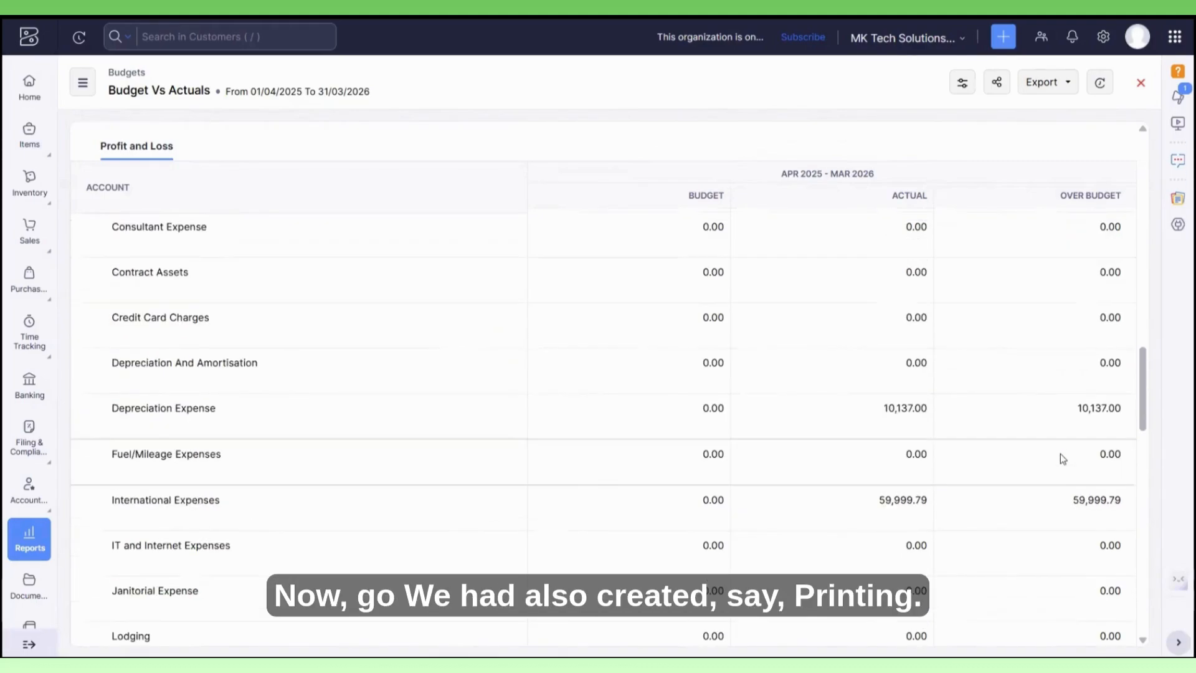
{"action": "scroll", "coordinate": [1060, 453], "scroll_direction": "down", "scroll_amount": 5}
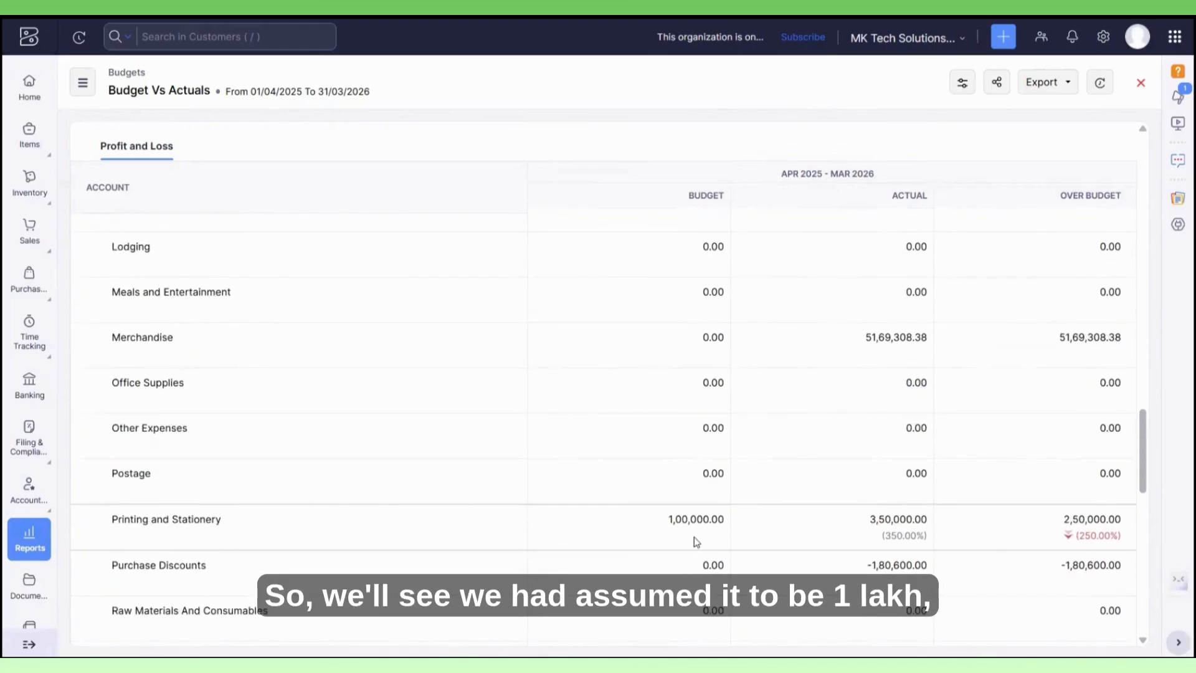
{"action": "scroll", "coordinate": [868, 534], "scroll_direction": "down", "scroll_amount": 2}
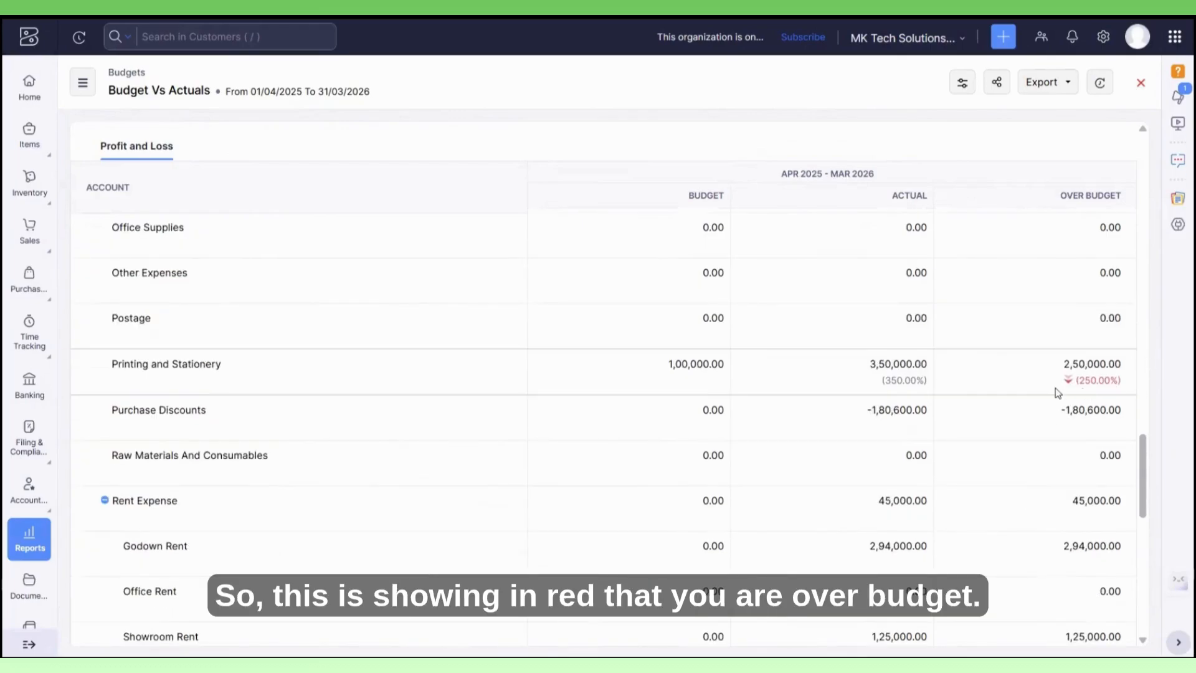
{"action": "scroll", "coordinate": [1056, 392], "scroll_direction": "down", "scroll_amount": 10}
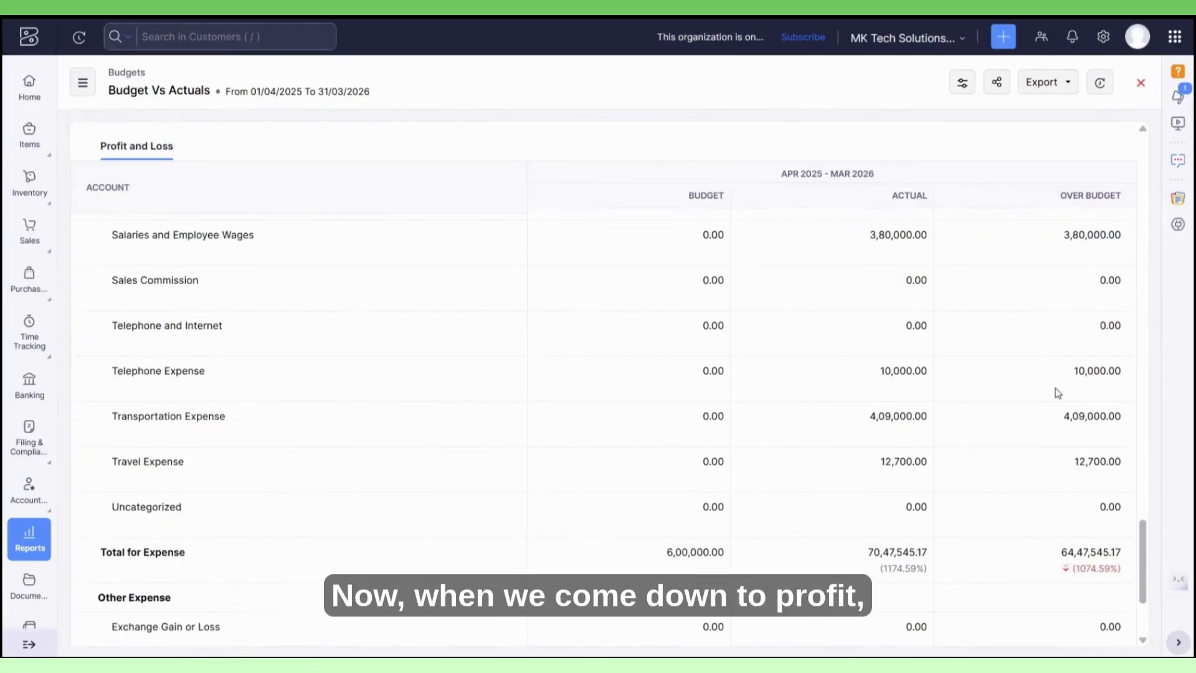
{"action": "scroll", "coordinate": [1021, 411], "scroll_direction": "down", "scroll_amount": 1}
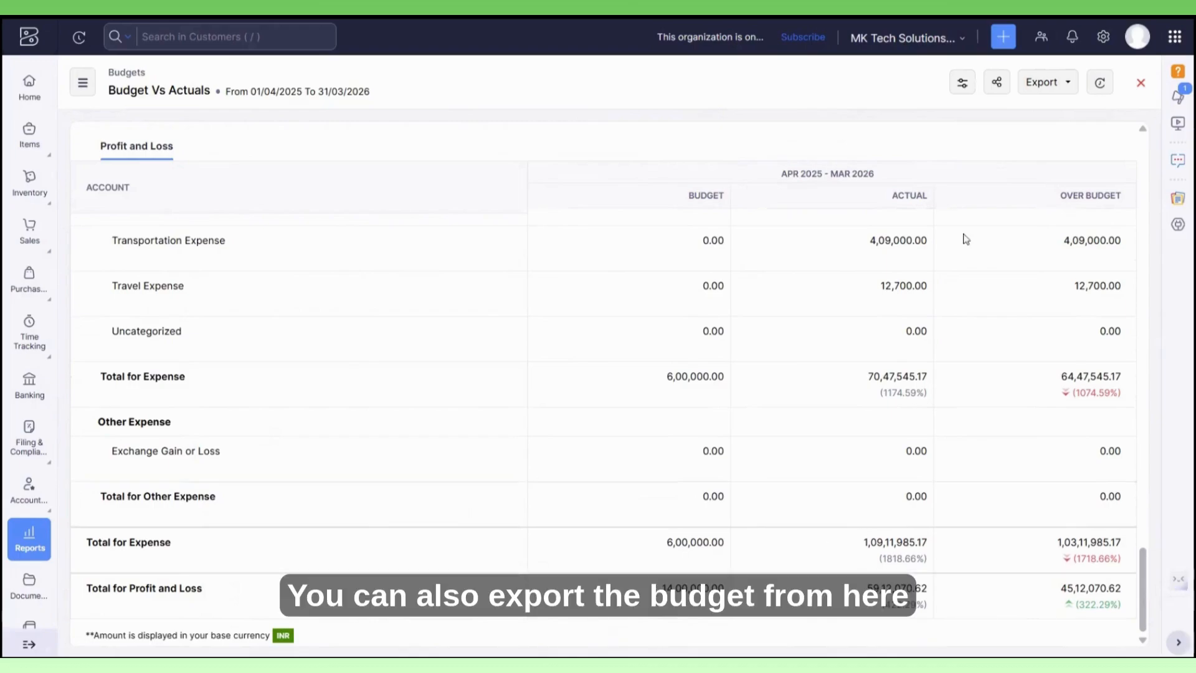
{"action": "left_click", "coordinate": [1050, 82]}
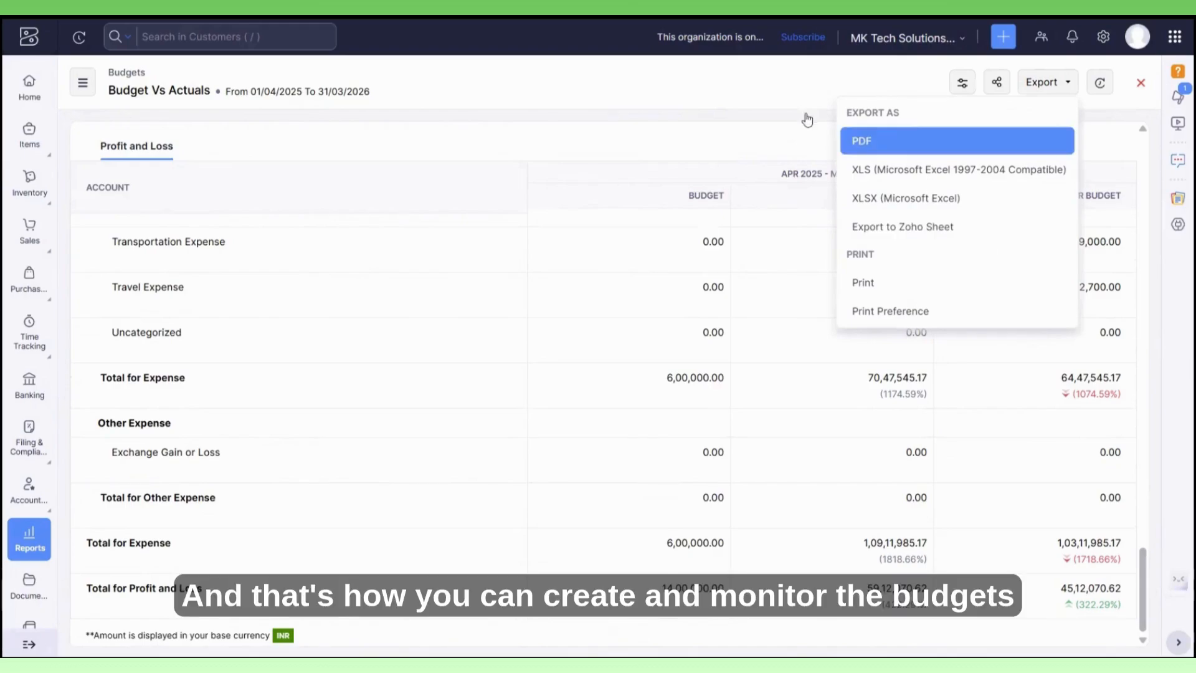
{"action": "left_click", "coordinate": [770, 106]}
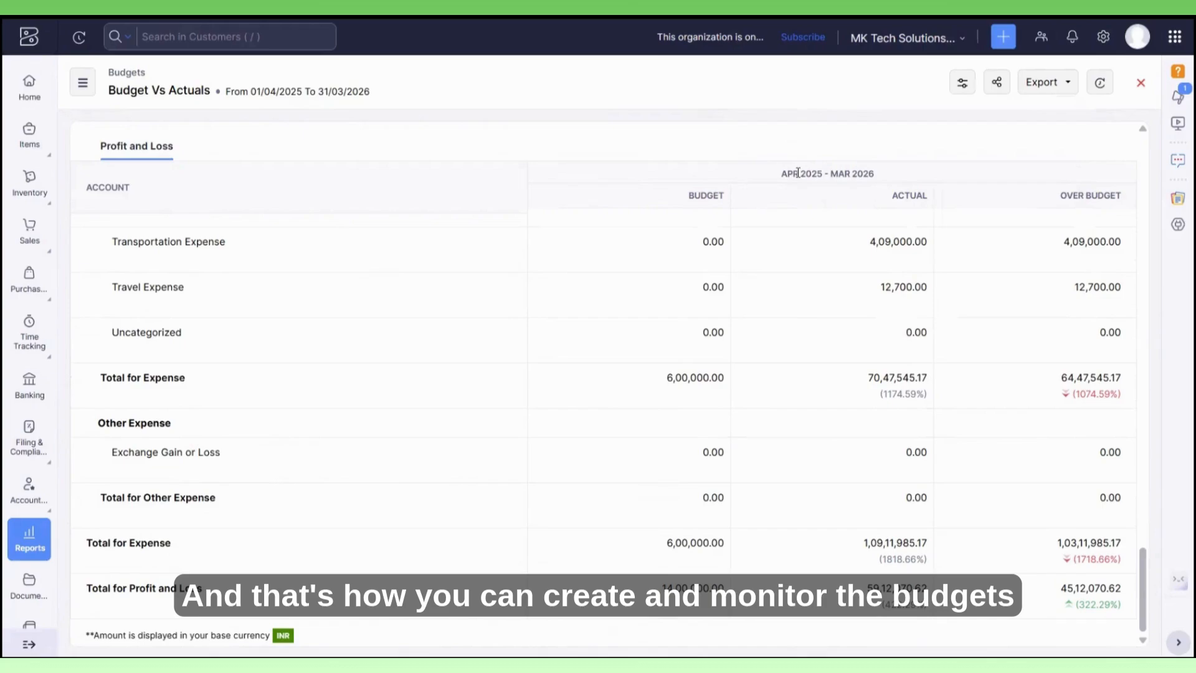